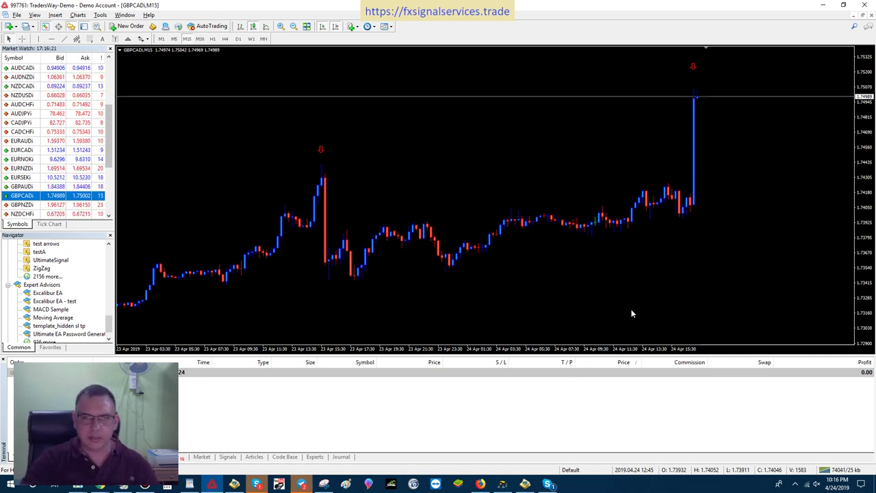
# Zoom out the GBPCAD M15 chart to show several days of history and signals.
pyautogui.click(293, 28)
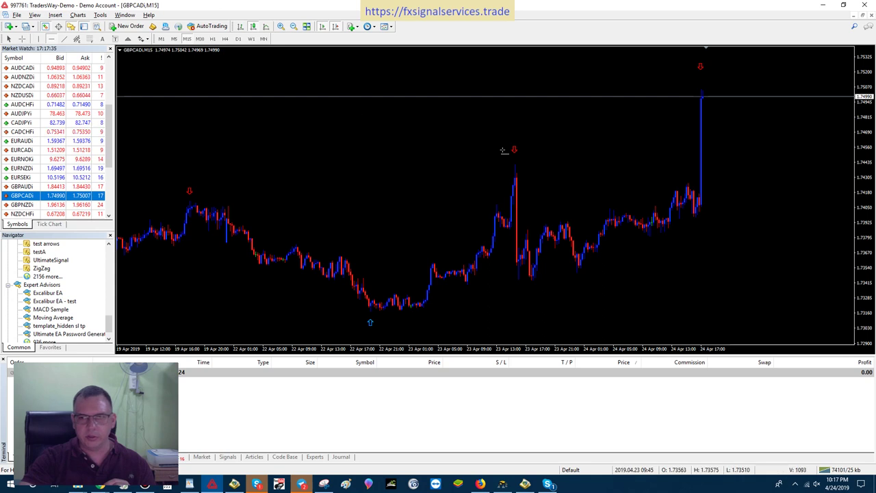
# Place a yellow horizontal line at the latest sell-arrow price level.
pyautogui.click(687, 183)
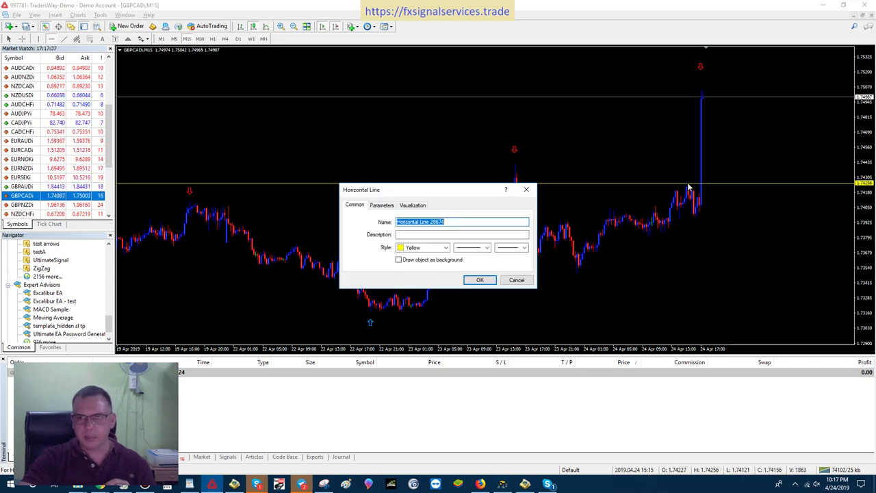
pyautogui.click(481, 281)
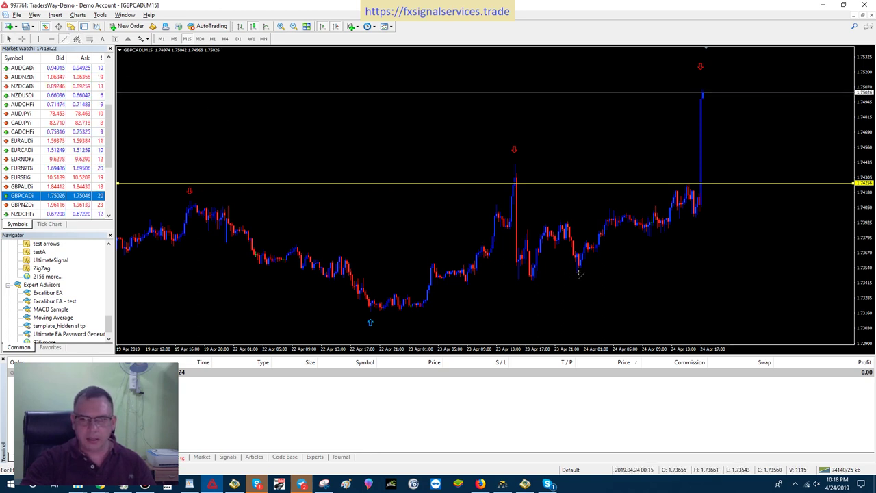
# Draw a yellow trendline from the 23 Apr low rising under the latest candles.
pyautogui.moveTo(579, 272); pyautogui.dragTo(711, 209)
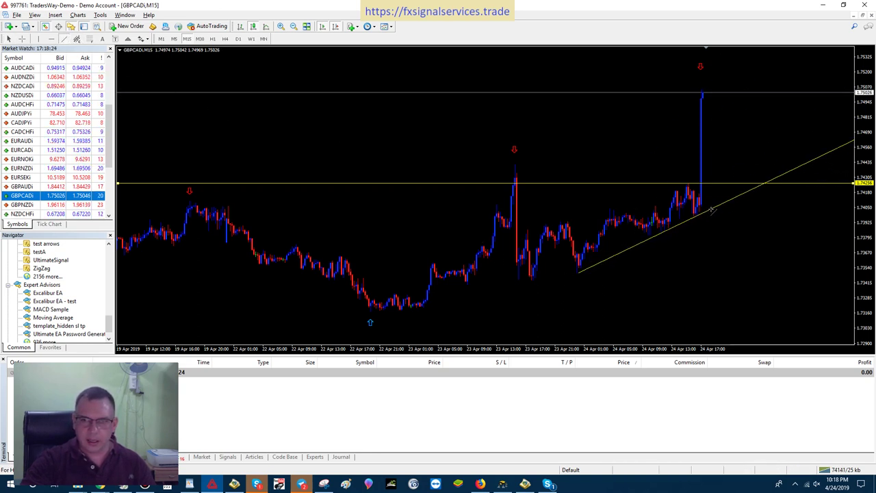
pyautogui.click(478, 280)
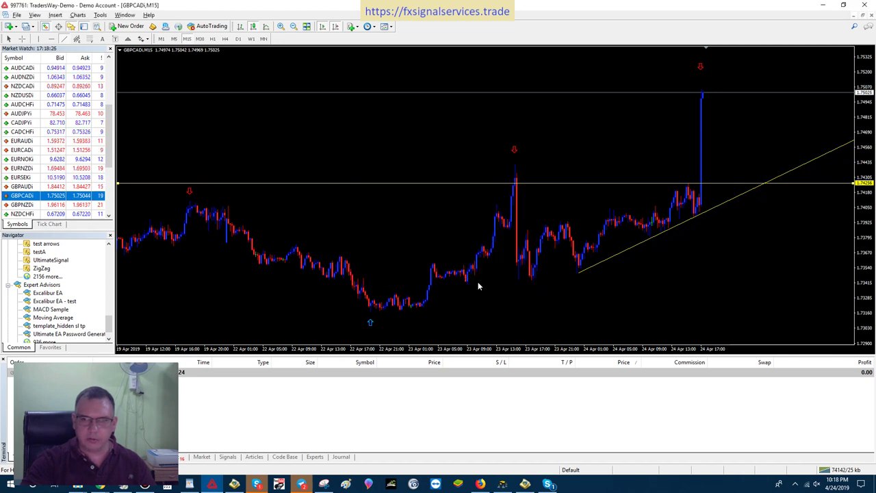